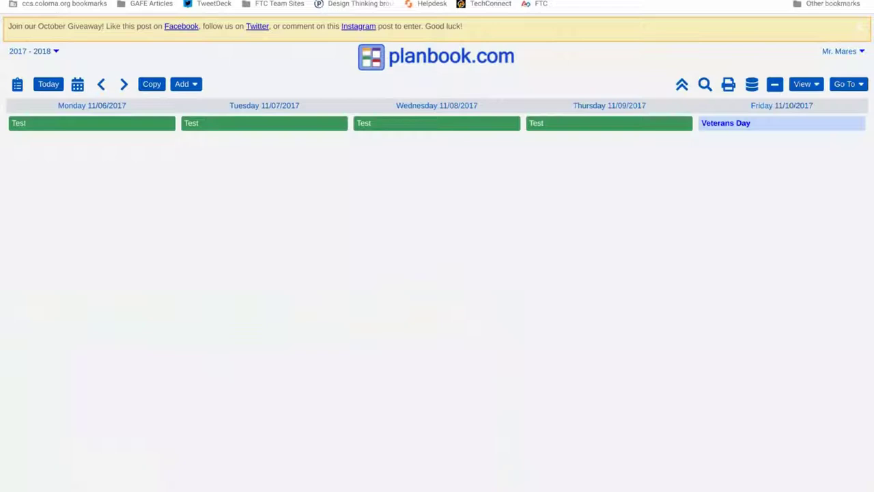
- Open Sharing Options from the planbook's Go To navigation grid
left_click(857, 85)
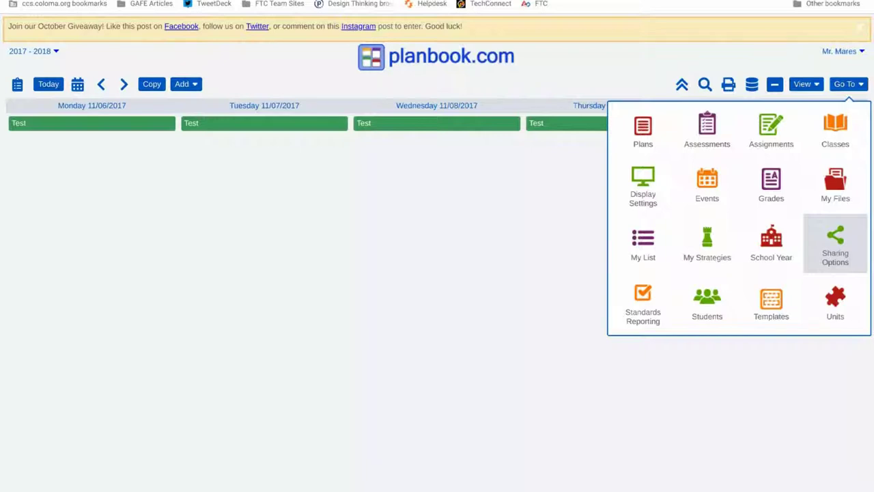
left_click(839, 248)
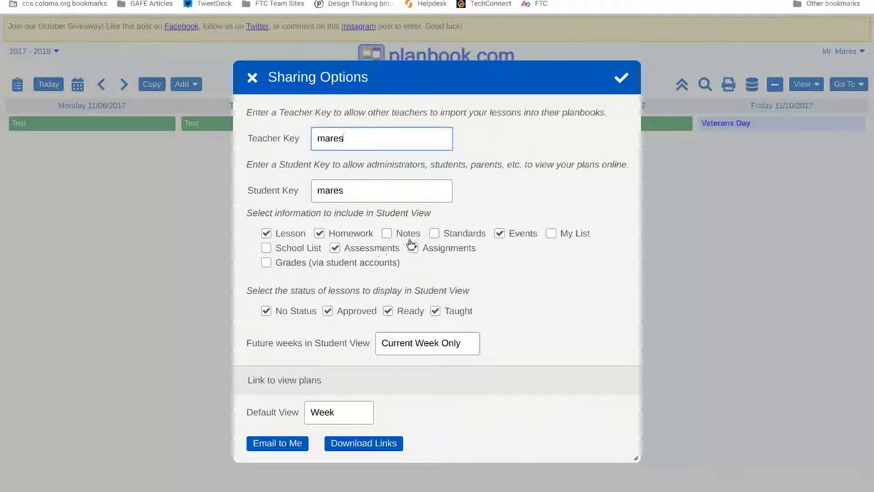
- Include Standards in the student view and keep future weeks at Current Week Only
left_click(432, 233)
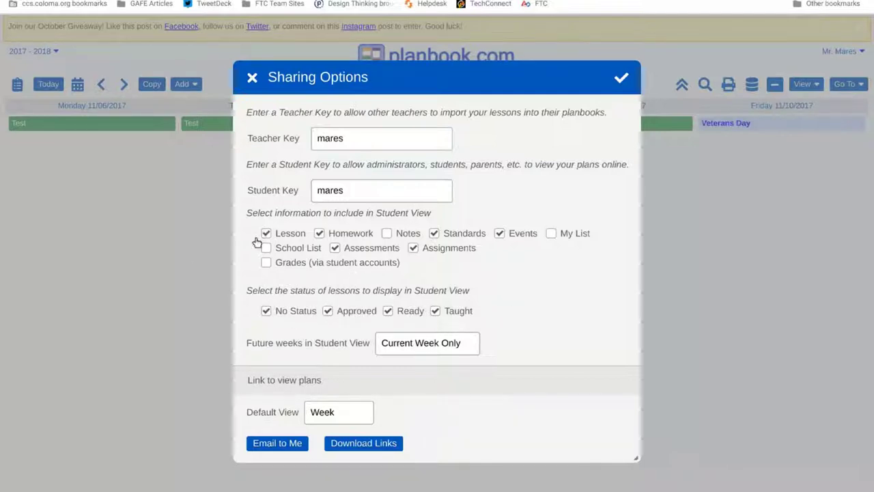
left_click(438, 347)
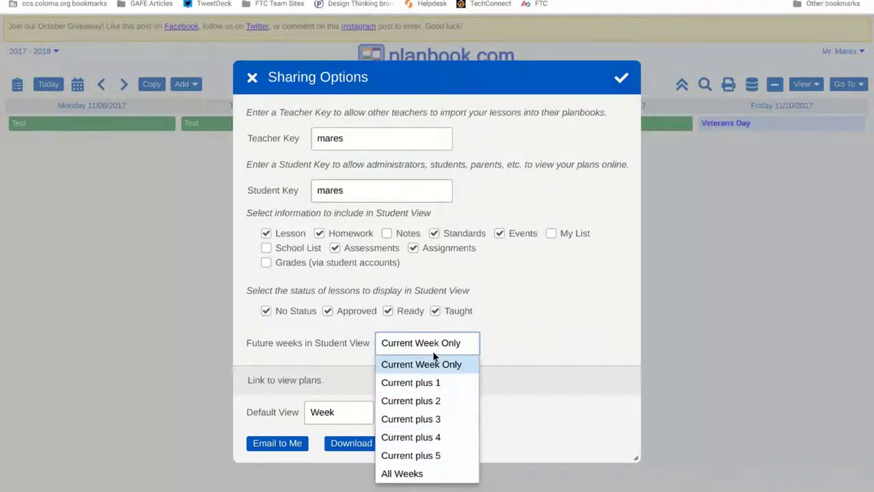
left_click(433, 357)
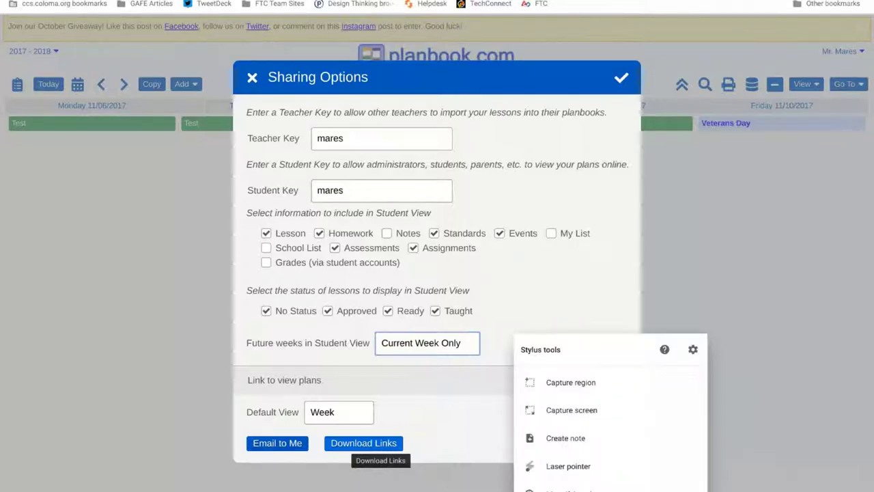
- Download the student links and open the StudentLinks.txt file
left_click(340, 444)
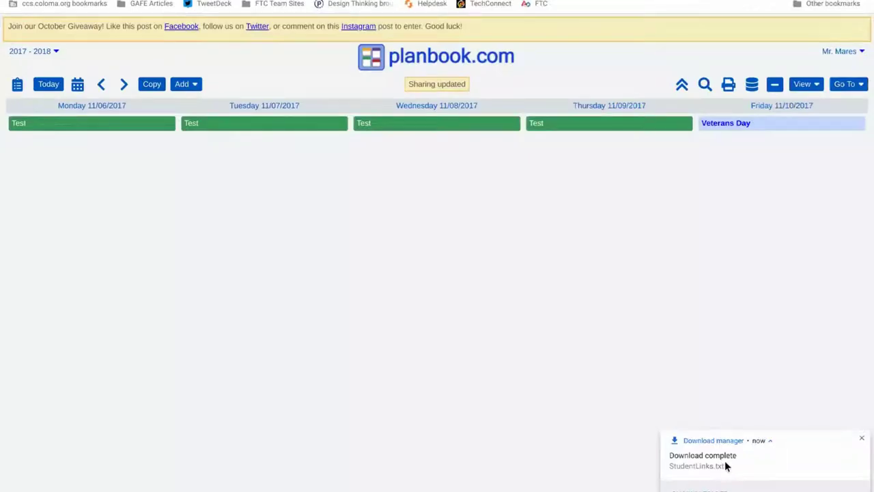
left_click(726, 466)
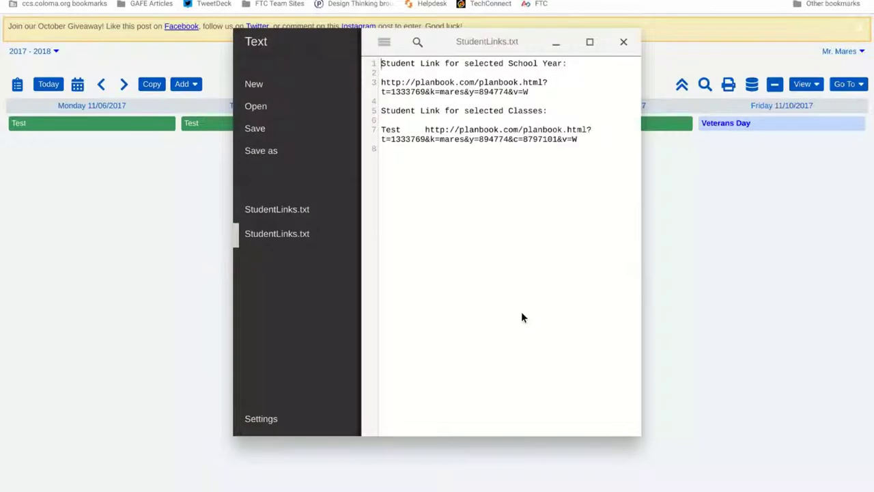
- Select the full school-year student URL on the first line of StudentLinks.txt
double_click(451, 91)
triple_click(451, 82)
key("ctrl+c")
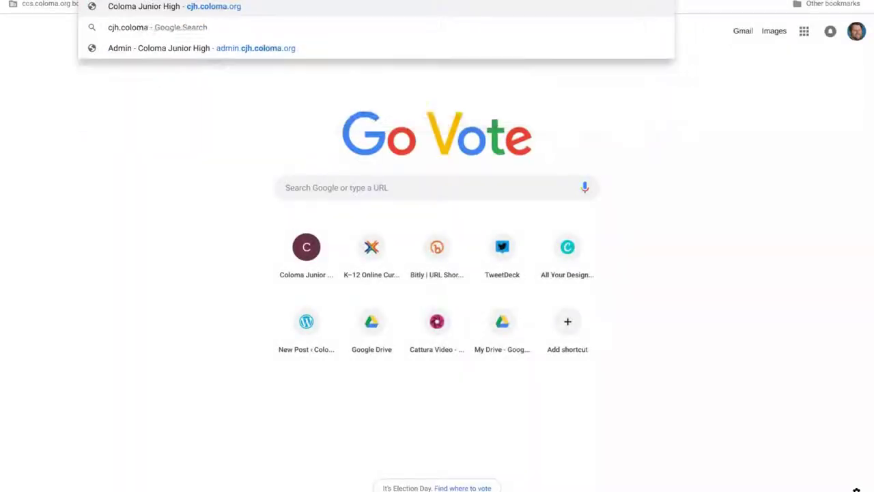
- Load cjh.coloma.org, dismiss the transparency popup, and go to the site Login
type(".org")
key("Return")
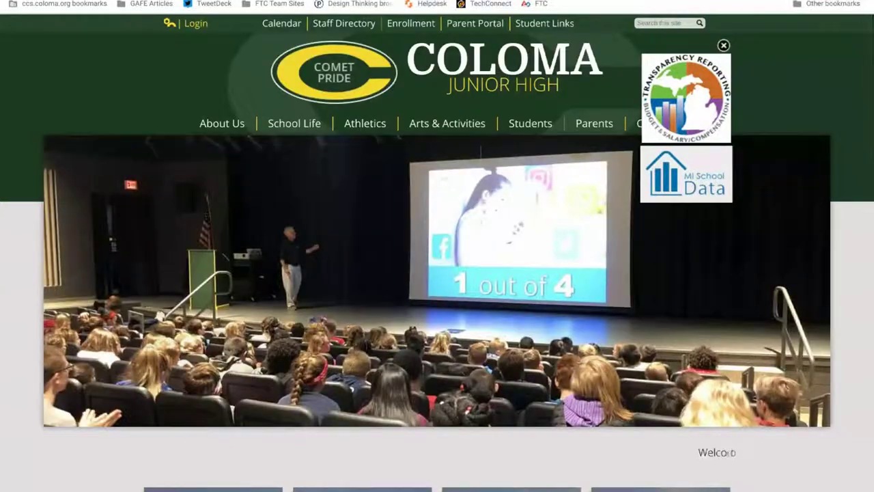
left_click(721, 46)
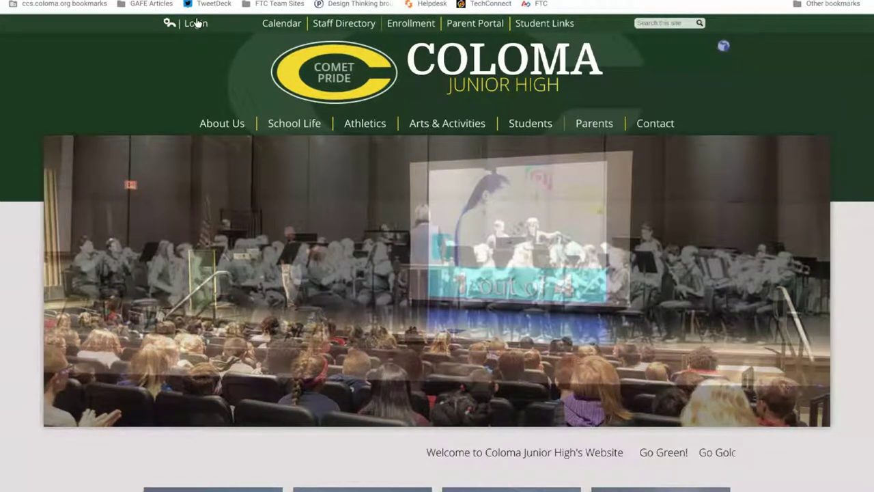
left_click(196, 23)
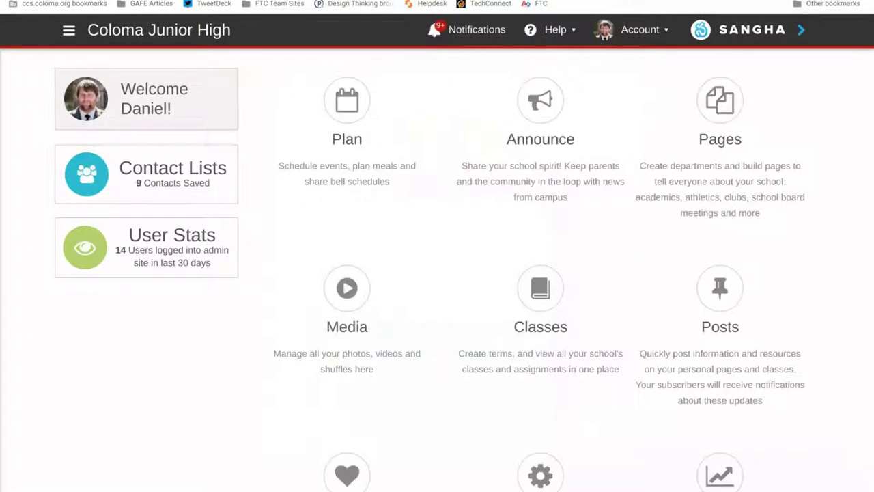
- Open the teacher's list under Pages > Personal Pages and begin adding a page
left_click(701, 141)
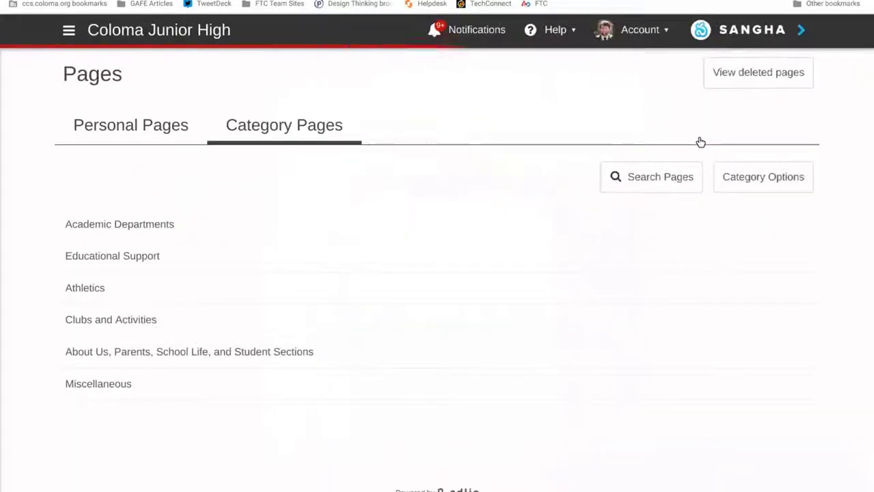
left_click(140, 133)
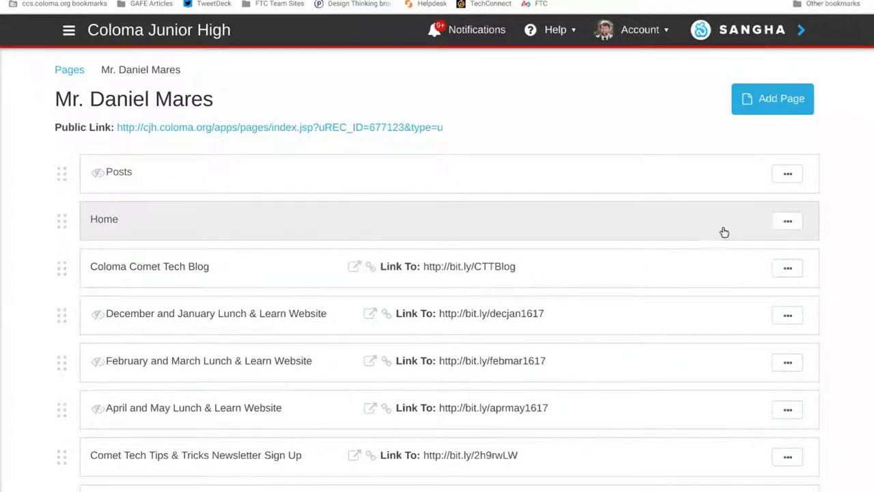
left_click(753, 101)
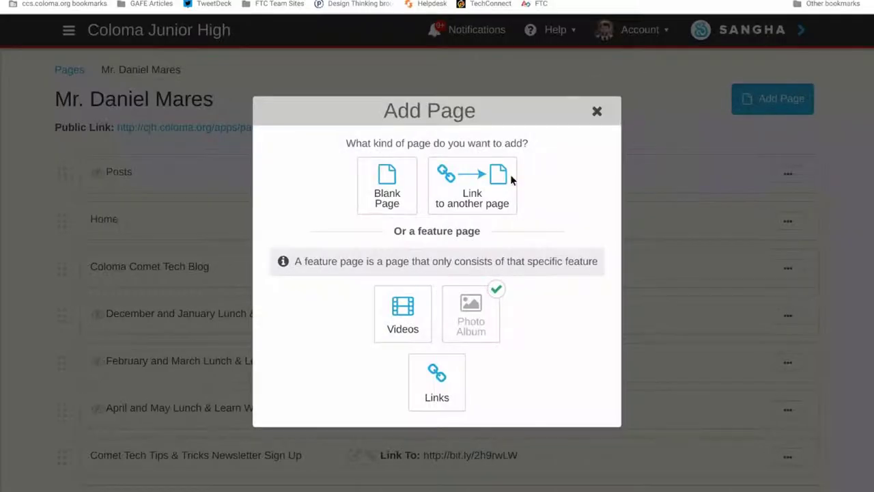
- Create a 'Lesson Plans' link page with the pasted planbook student URL, opening in a new tab
left_click(493, 188)
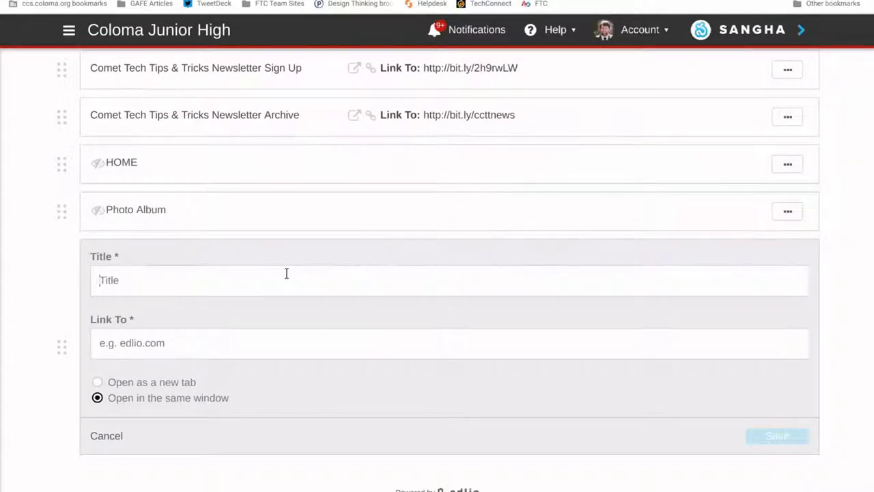
type("Lesso")
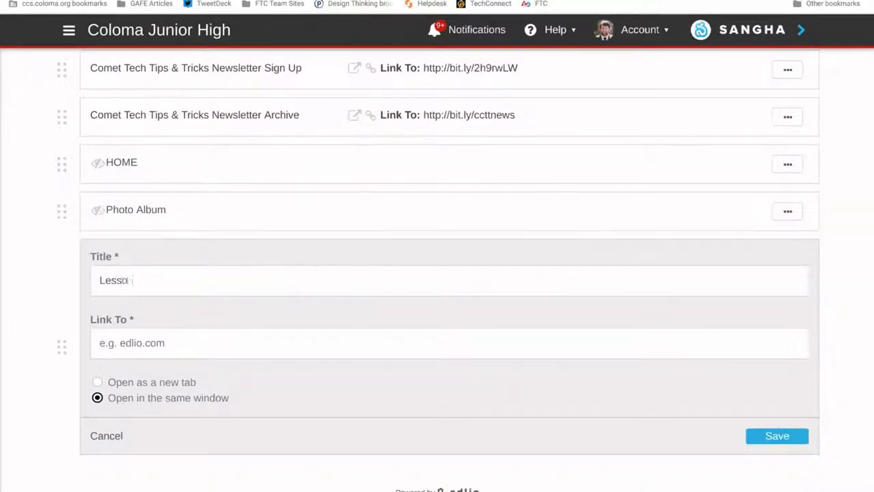
type("n Plans")
key("Tab")
key("ctrl+v")
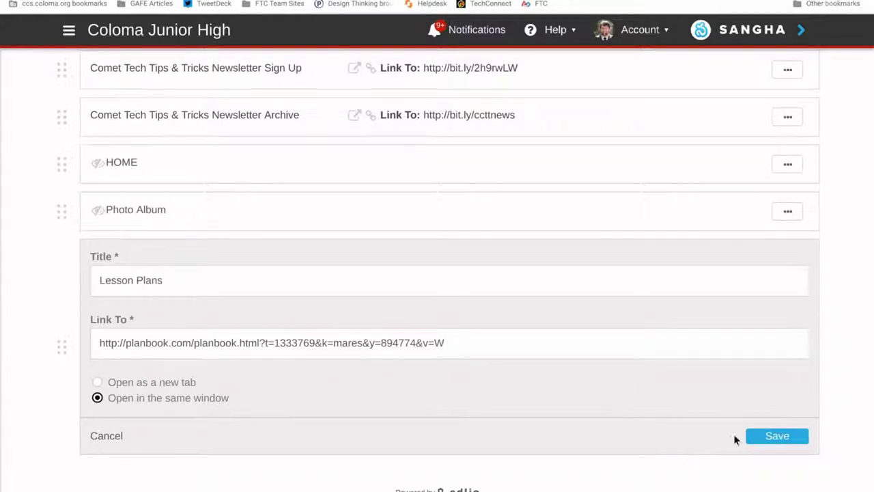
left_click(114, 382)
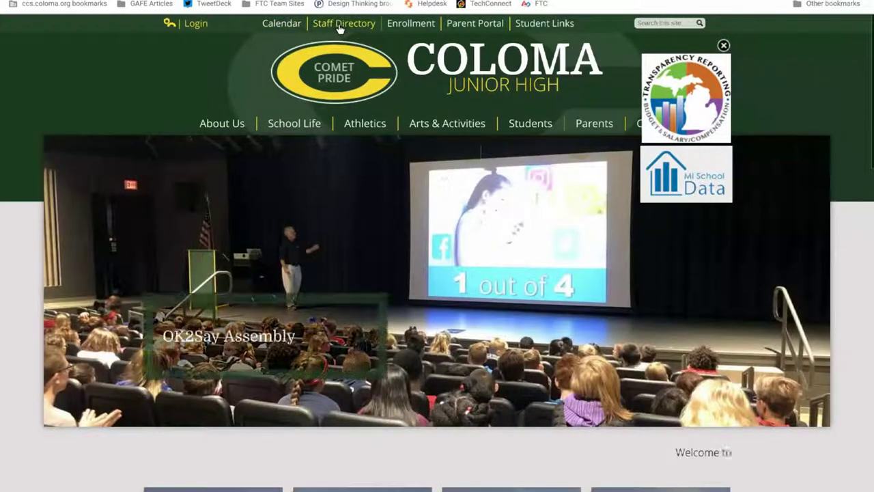
- Find the teacher in the Staff Directory and open his profile page
left_click(339, 25)
scroll(328, 179, "down", 3)
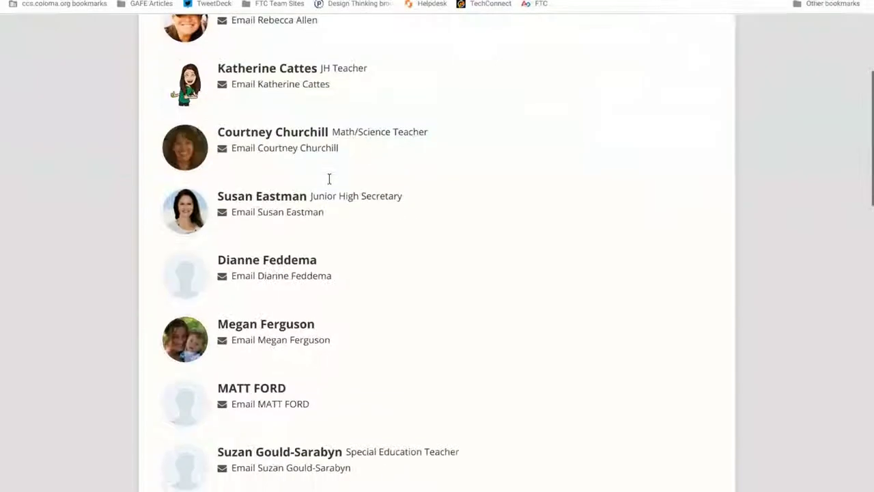
scroll(329, 179, "down", 2)
scroll(329, 179, "down", 3)
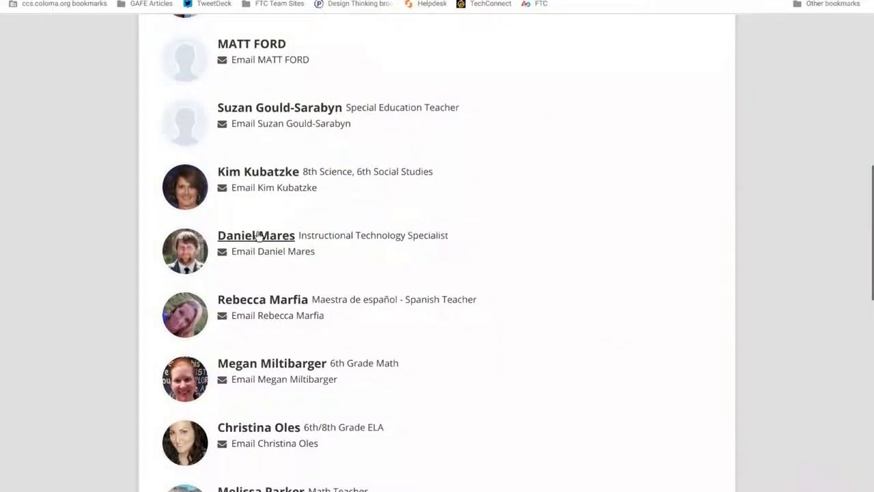
left_click(259, 236)
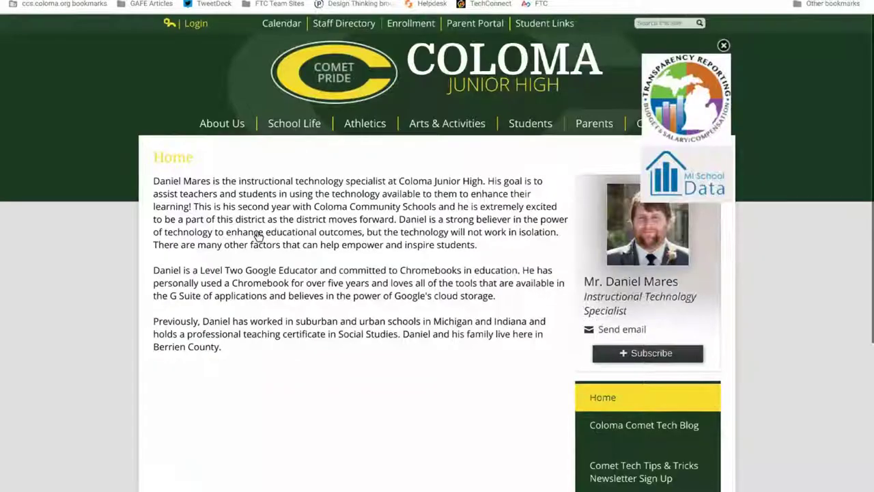
- Copy the link address of the sidebar's Coloma Comet Tech Blog link
scroll(437, 273, "down", 2)
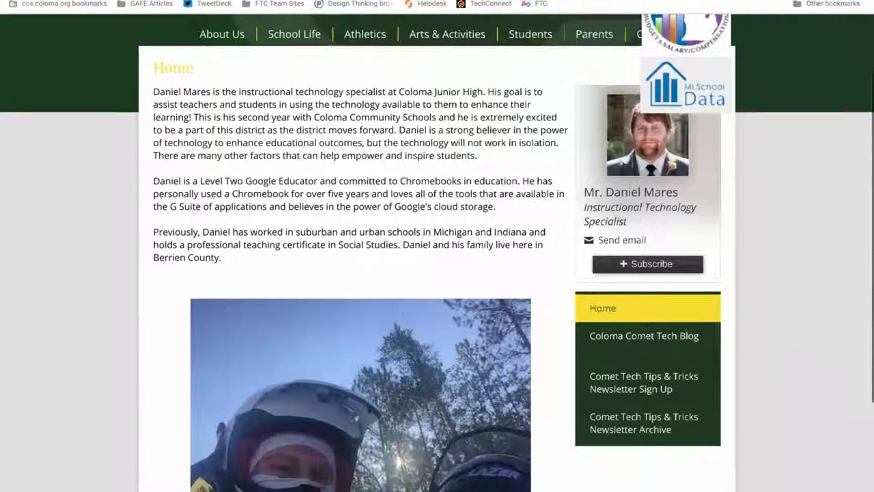
scroll(437, 273, "up", 1)
scroll(416, 226, "down", 2)
scroll(415, 226, "down", 1)
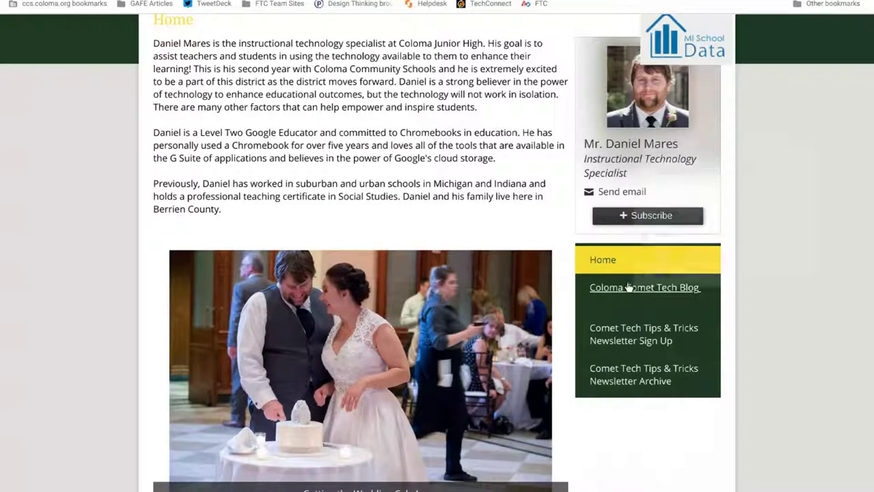
right_click(633, 288)
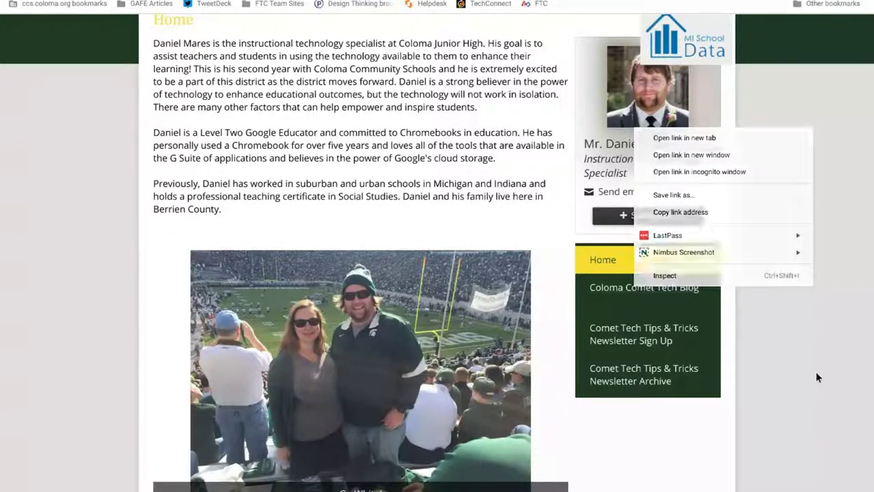
left_click(681, 212)
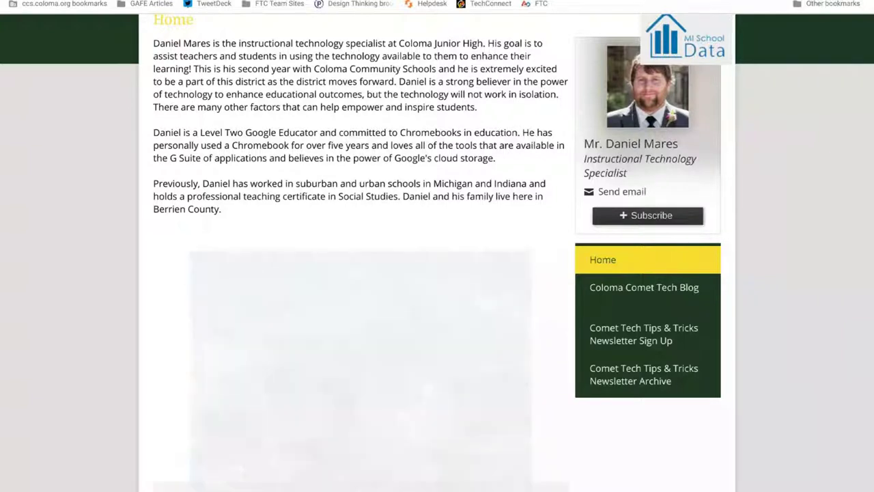